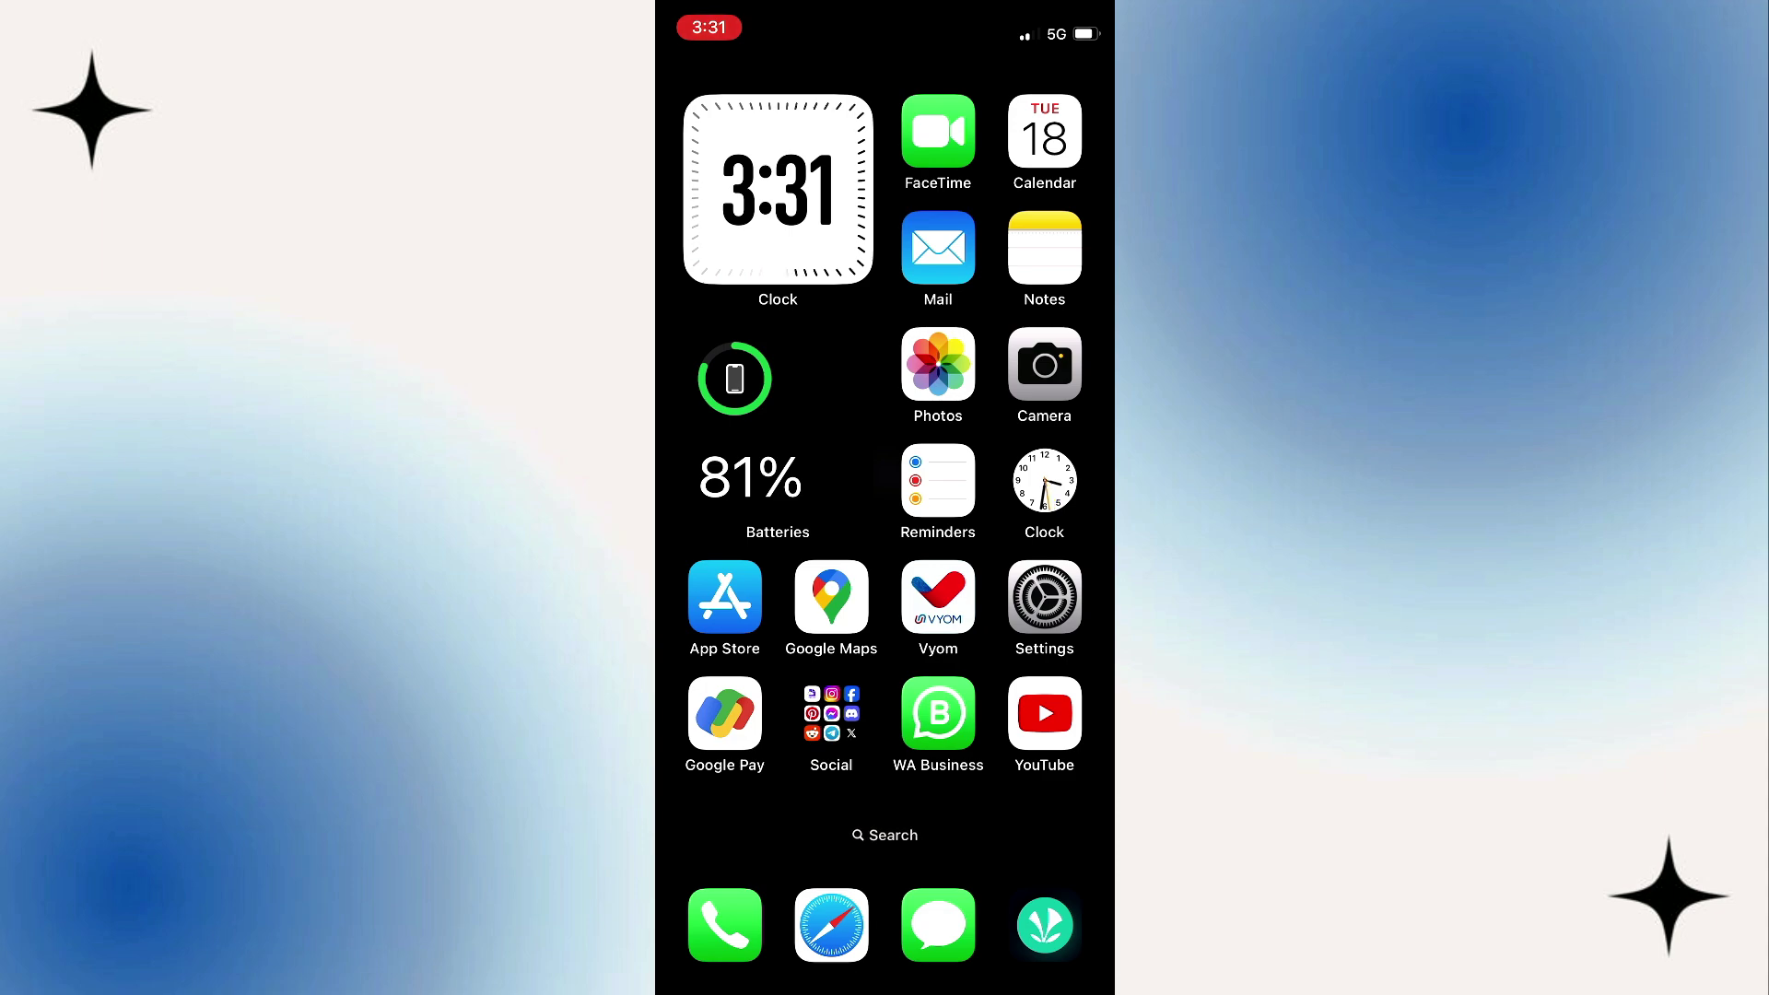
Step: Swipe left on the Home Screen to reveal the App Library with the Social group
left_click_drag(1036, 485, 733, 483)
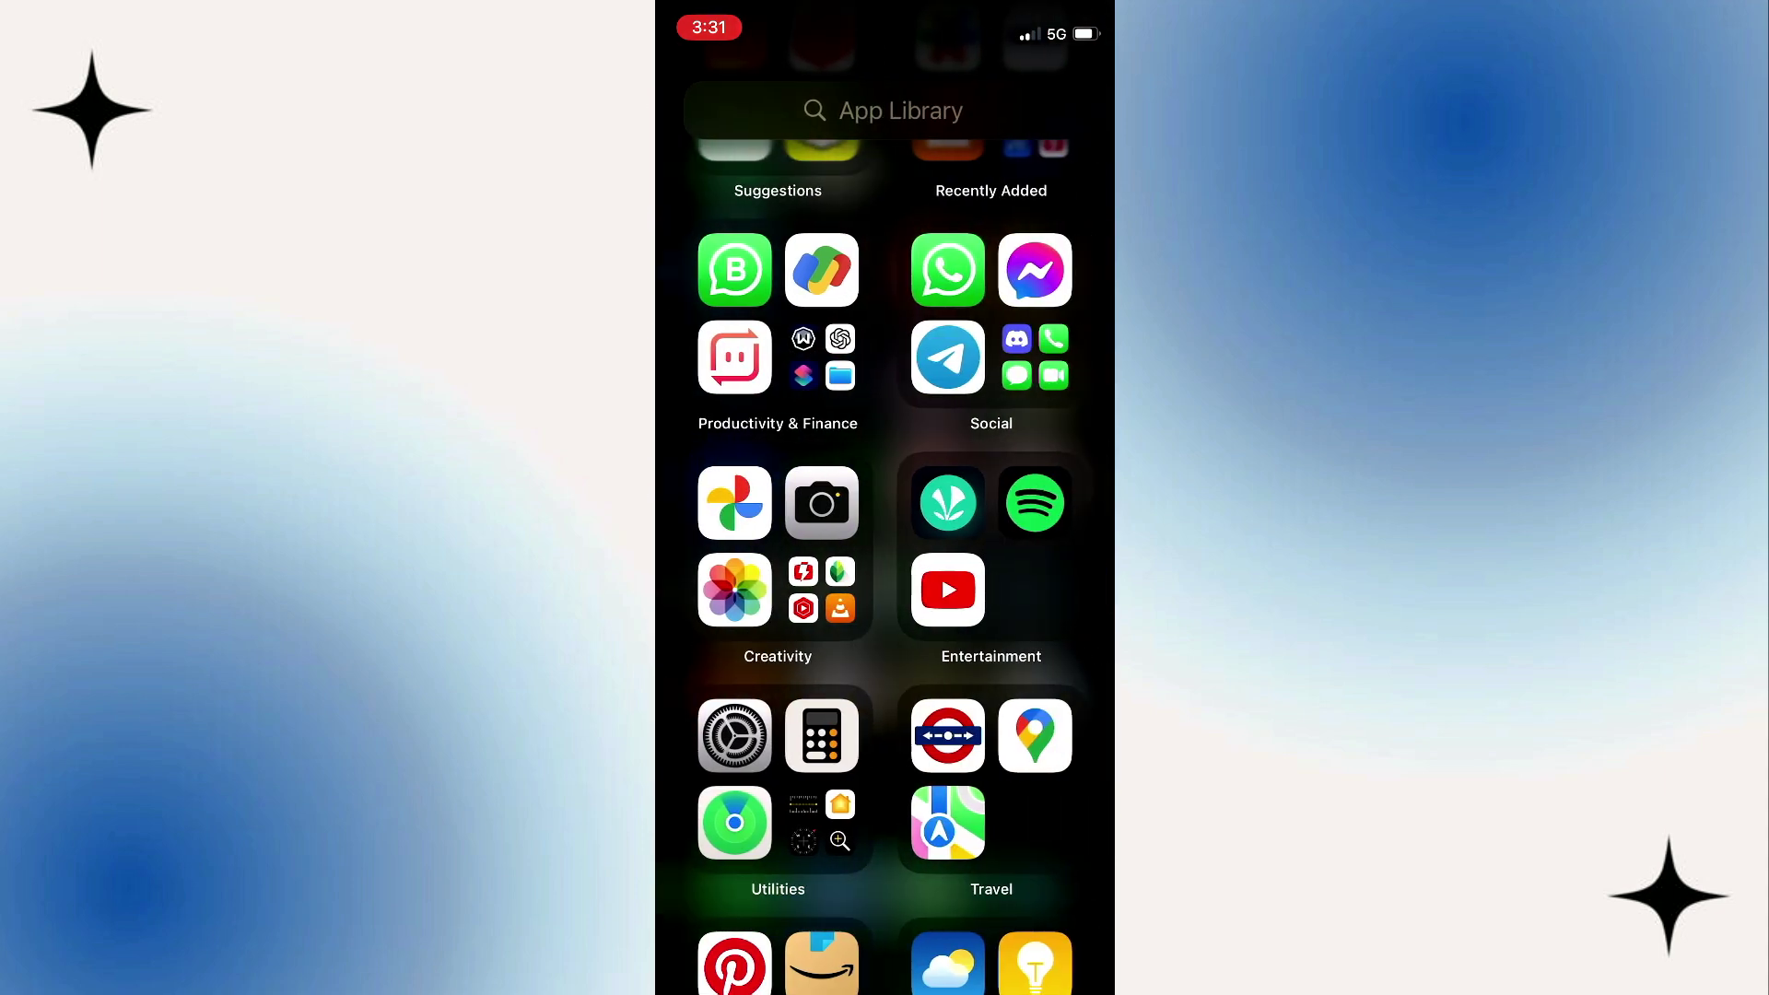
Step: Launch WhatsApp and go to Settings > Notifications for message and group options
left_click(944, 270)
left_click(1068, 927)
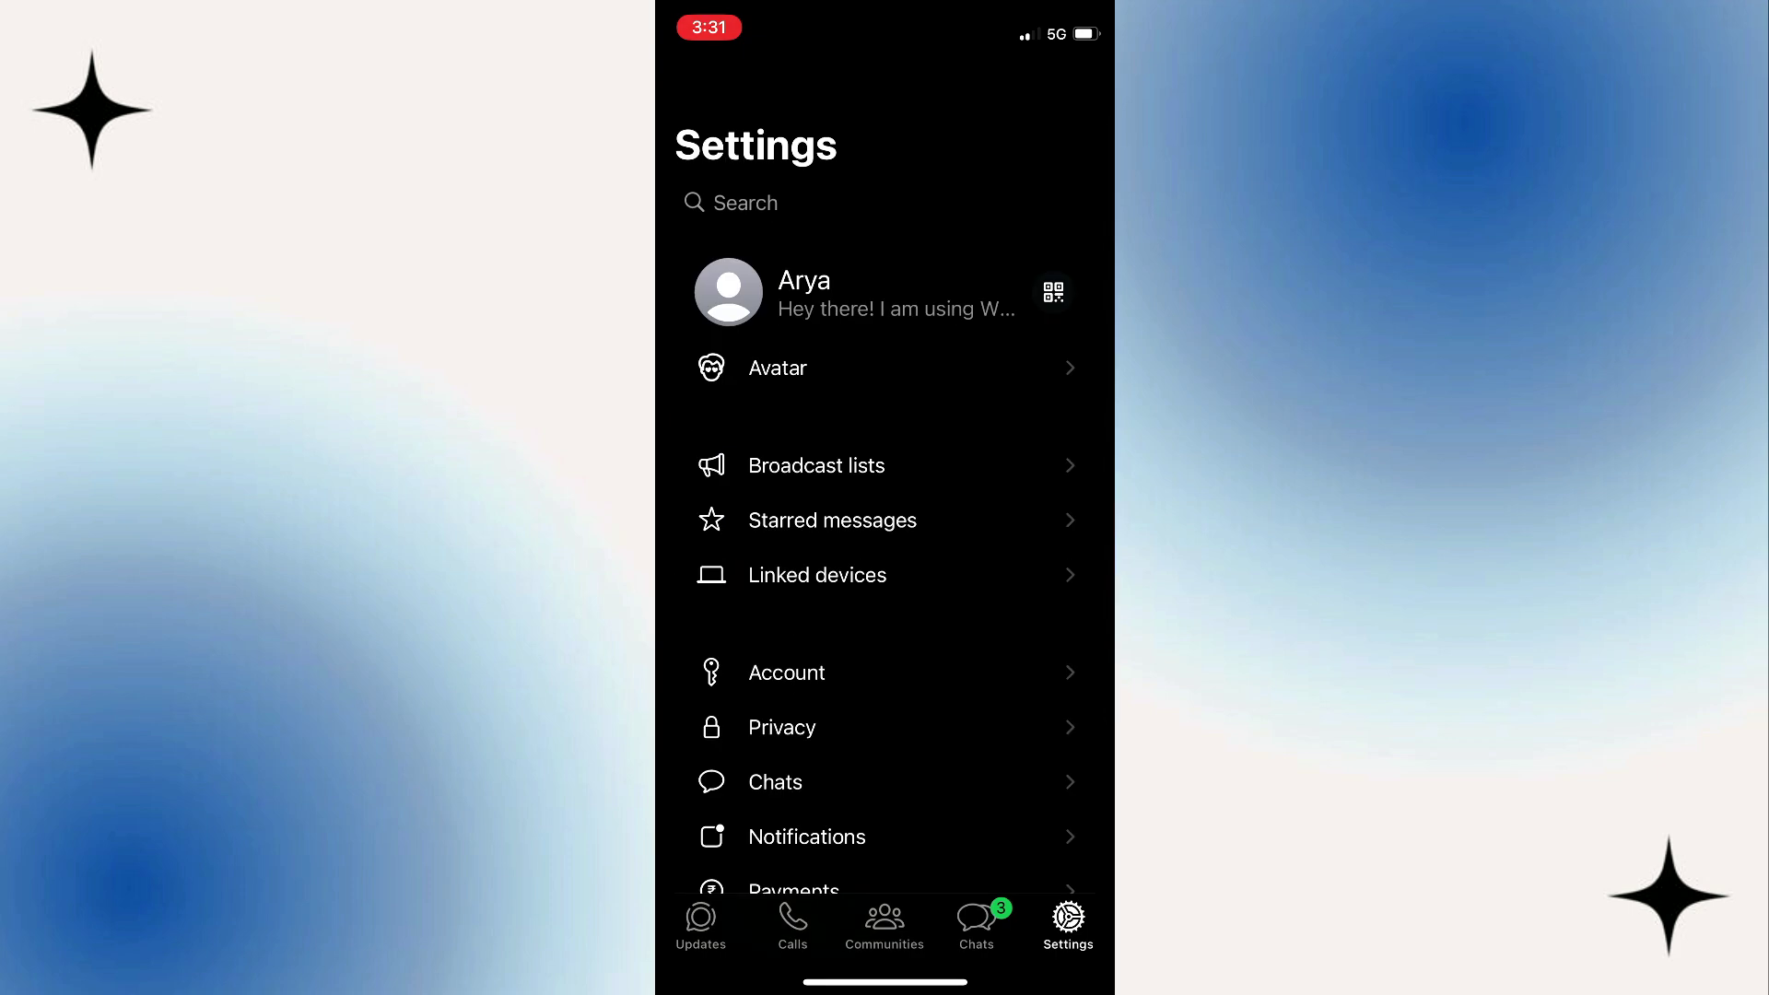
scroll(884, 553, "down", 5)
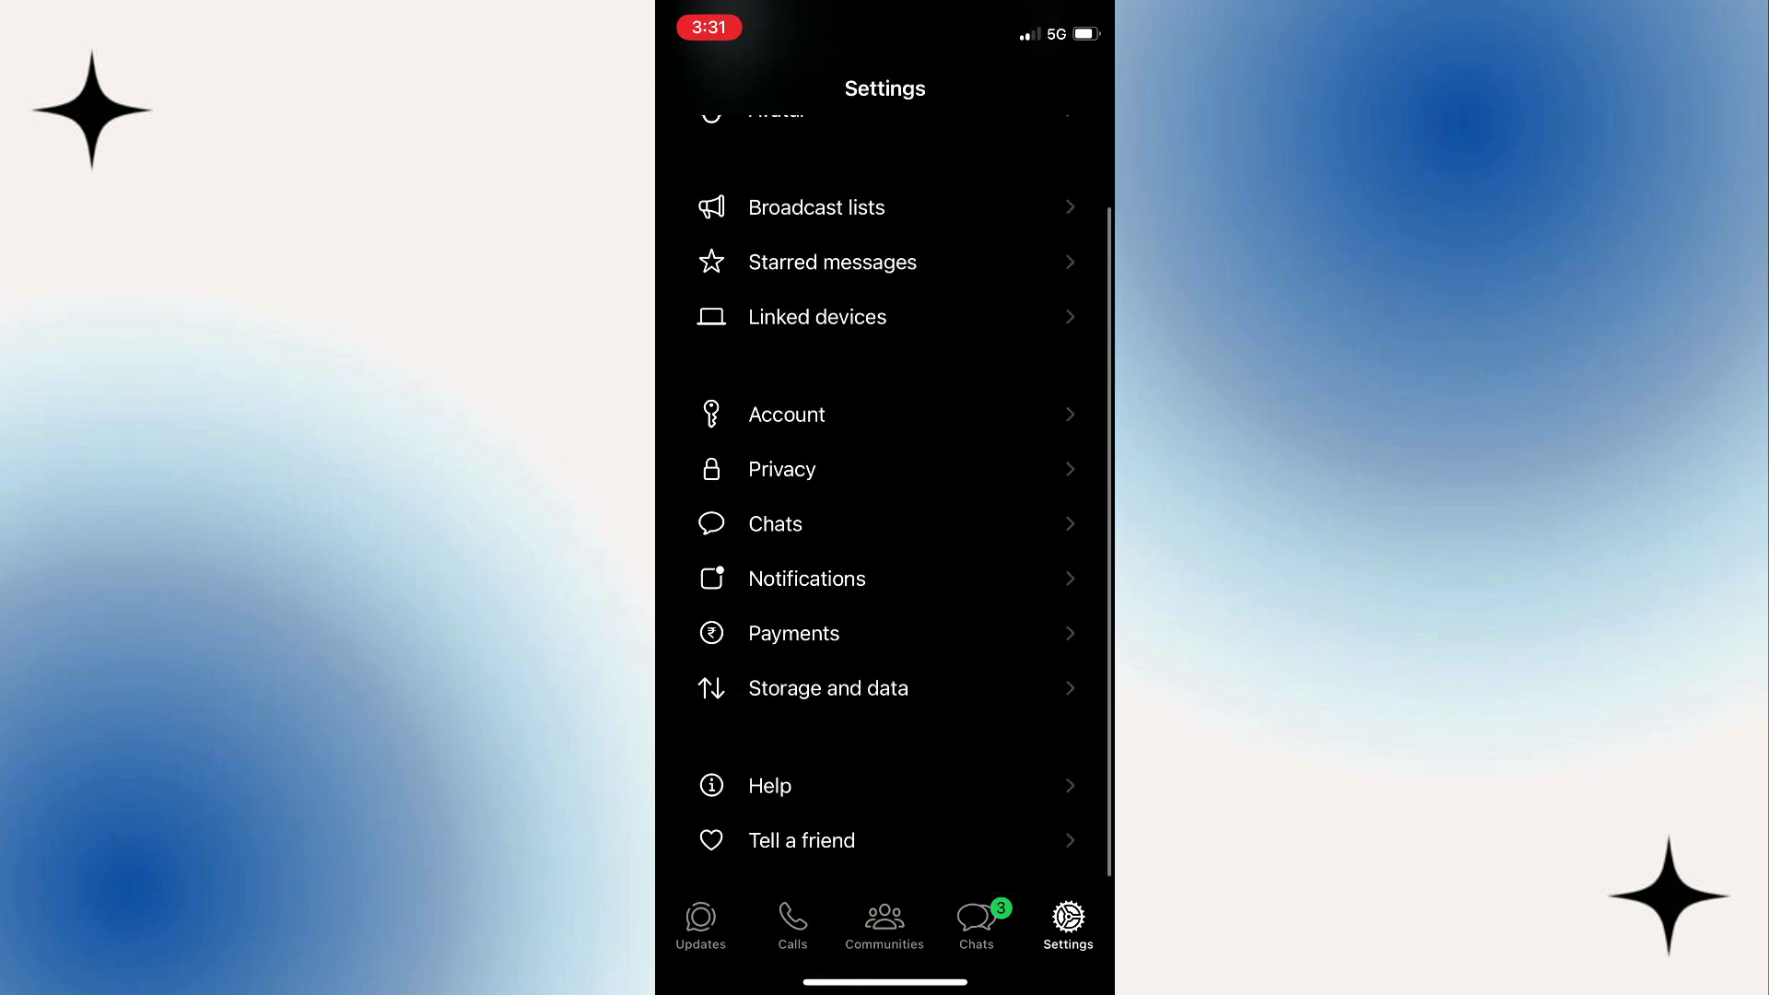
left_click(885, 578)
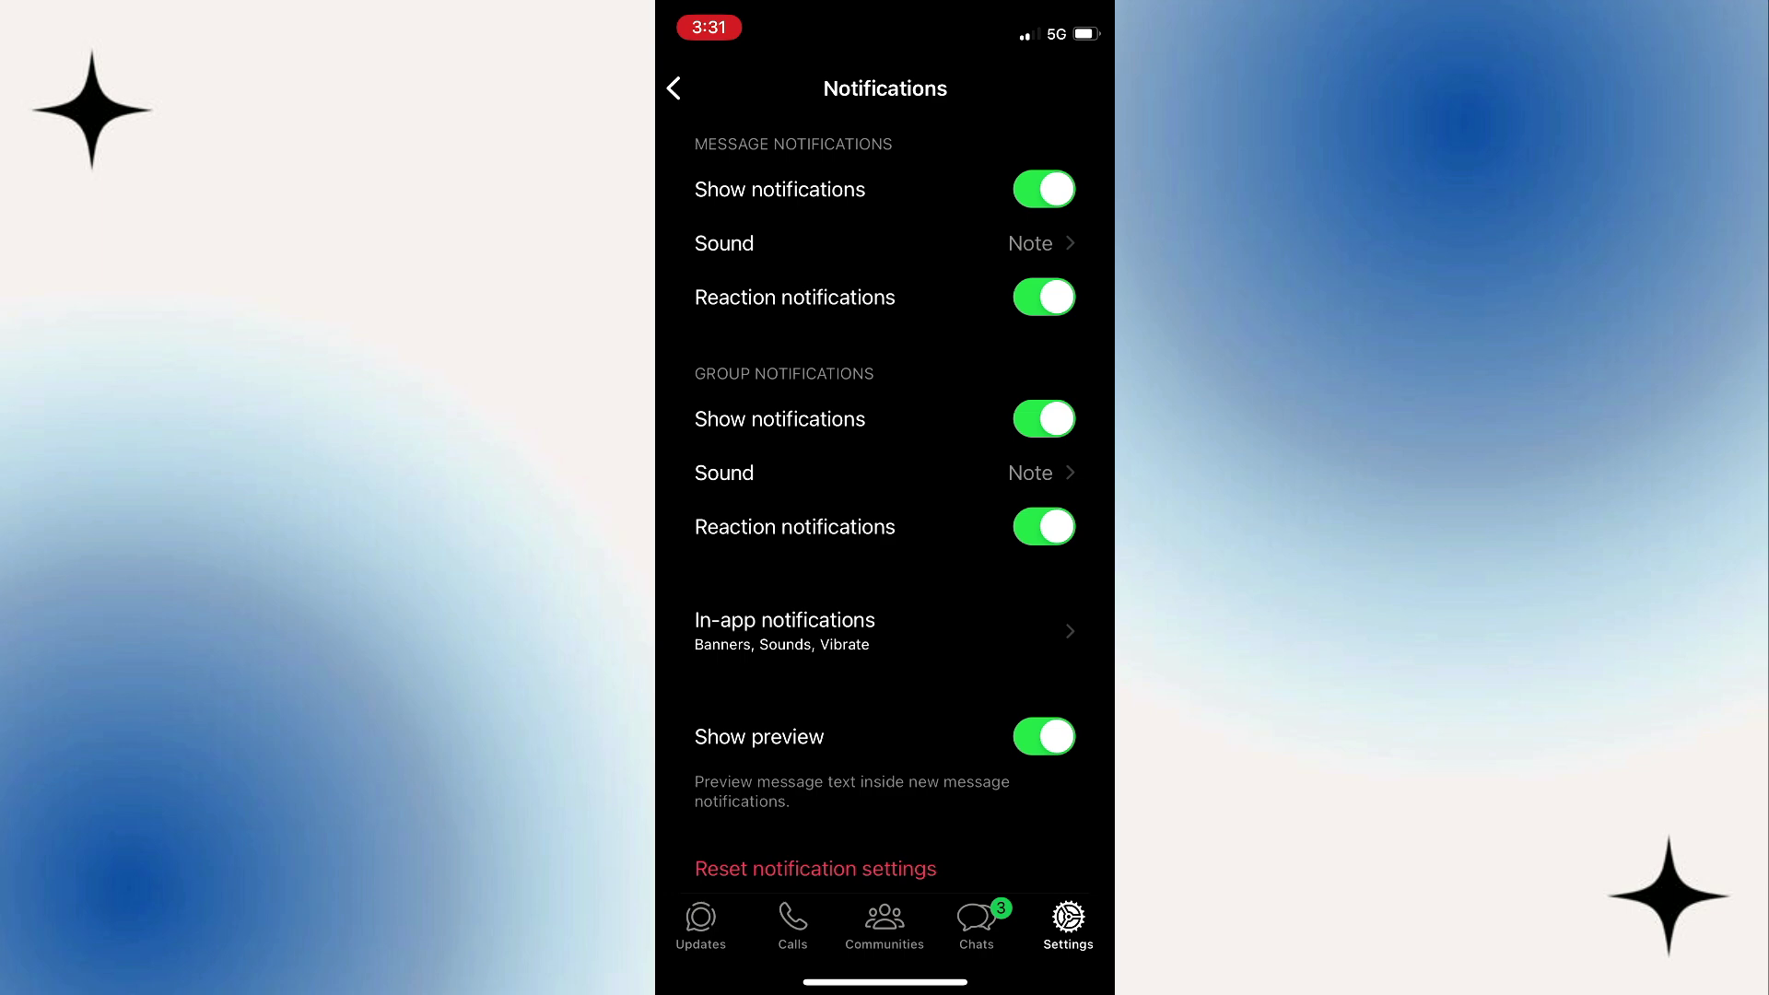
left_click(886, 243)
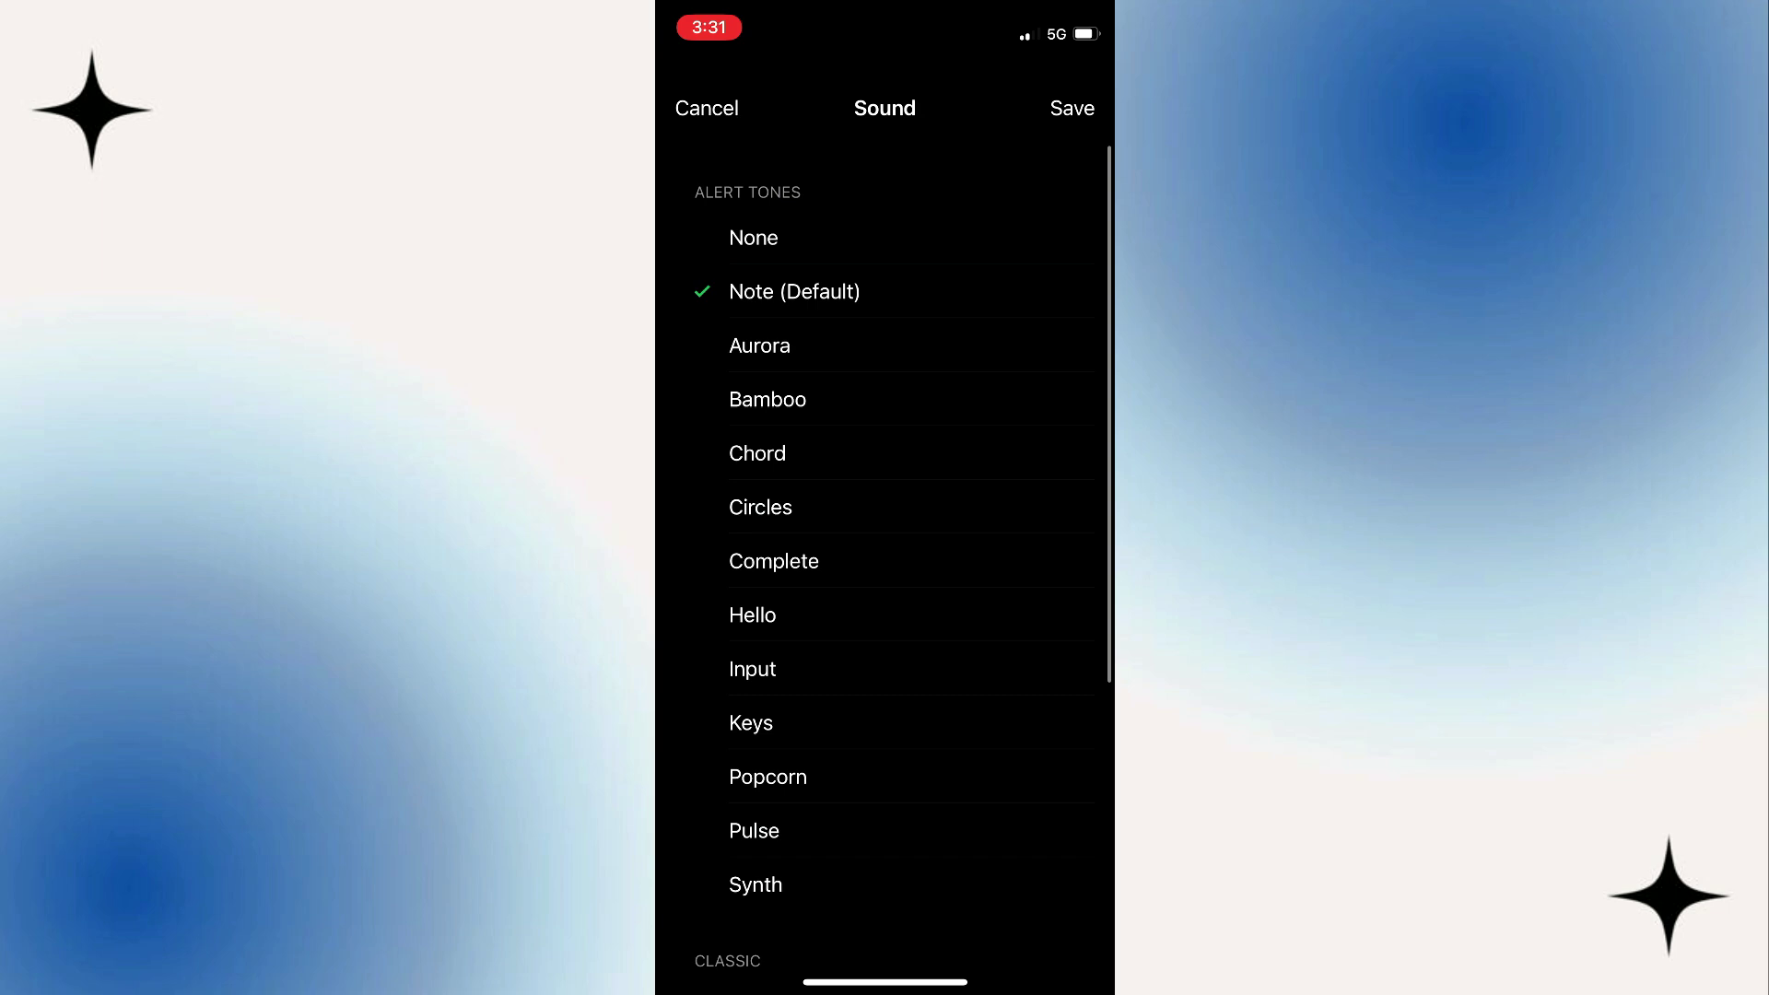
scroll(885, 552, "down", 3)
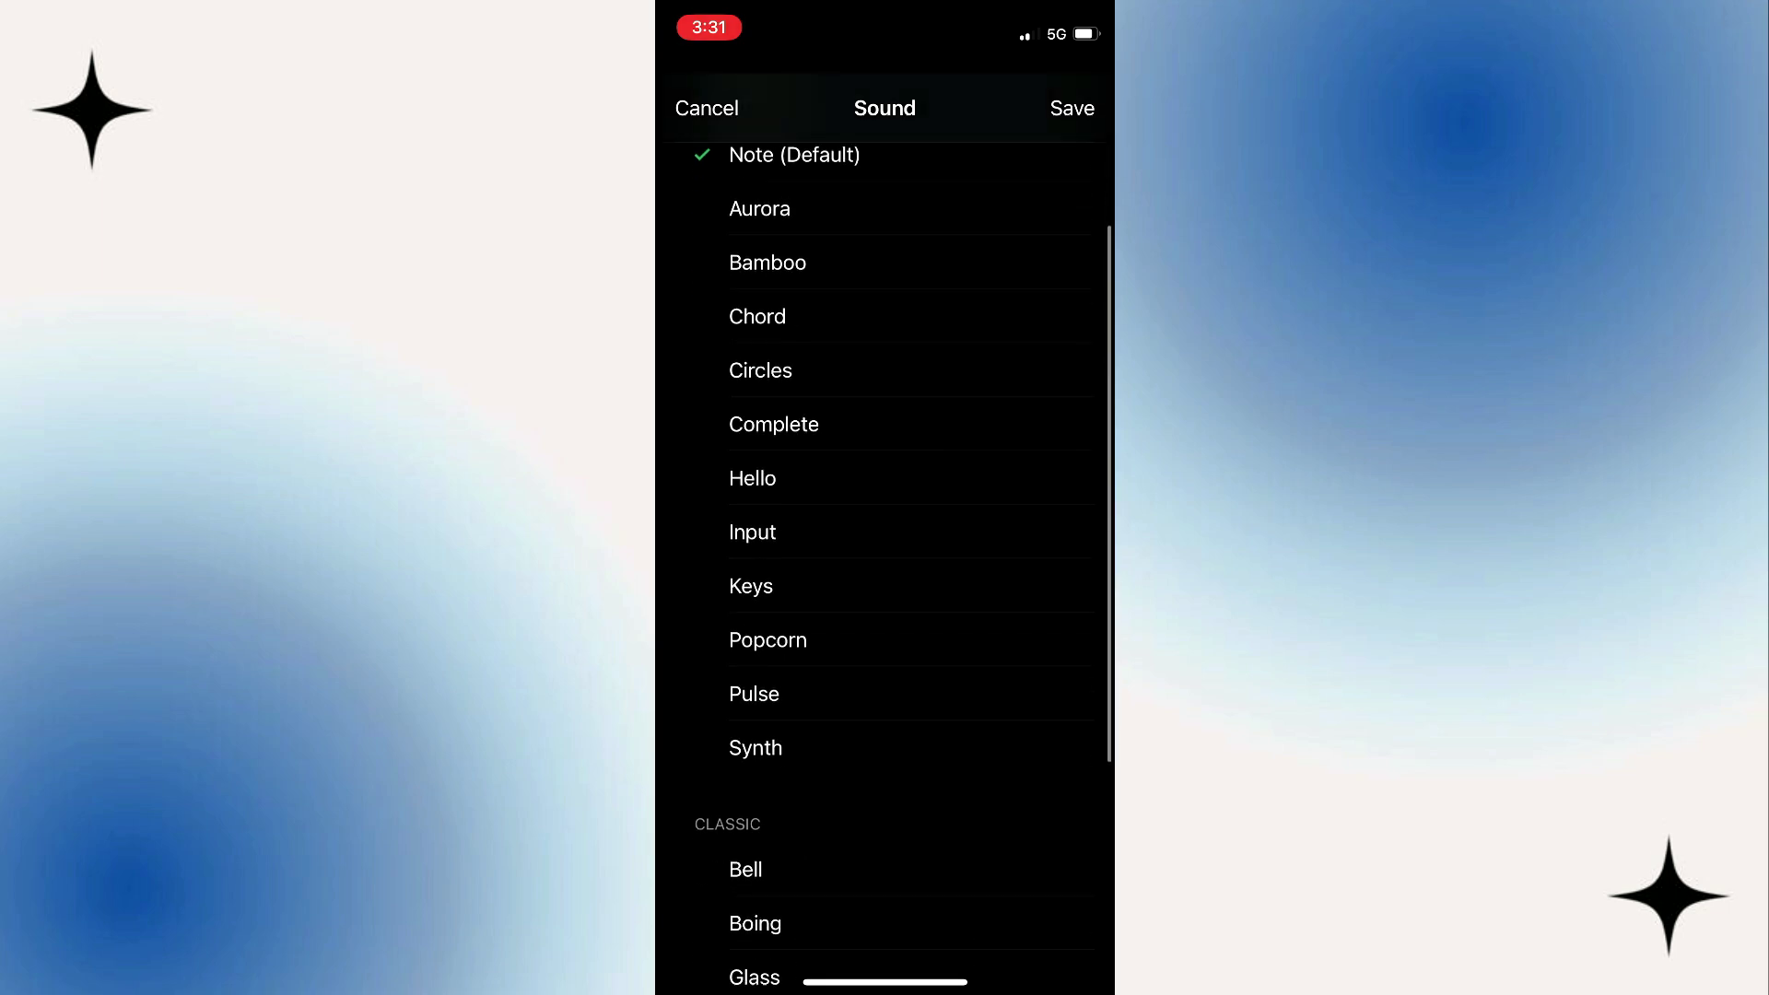
scroll(884, 552, "up", 5)
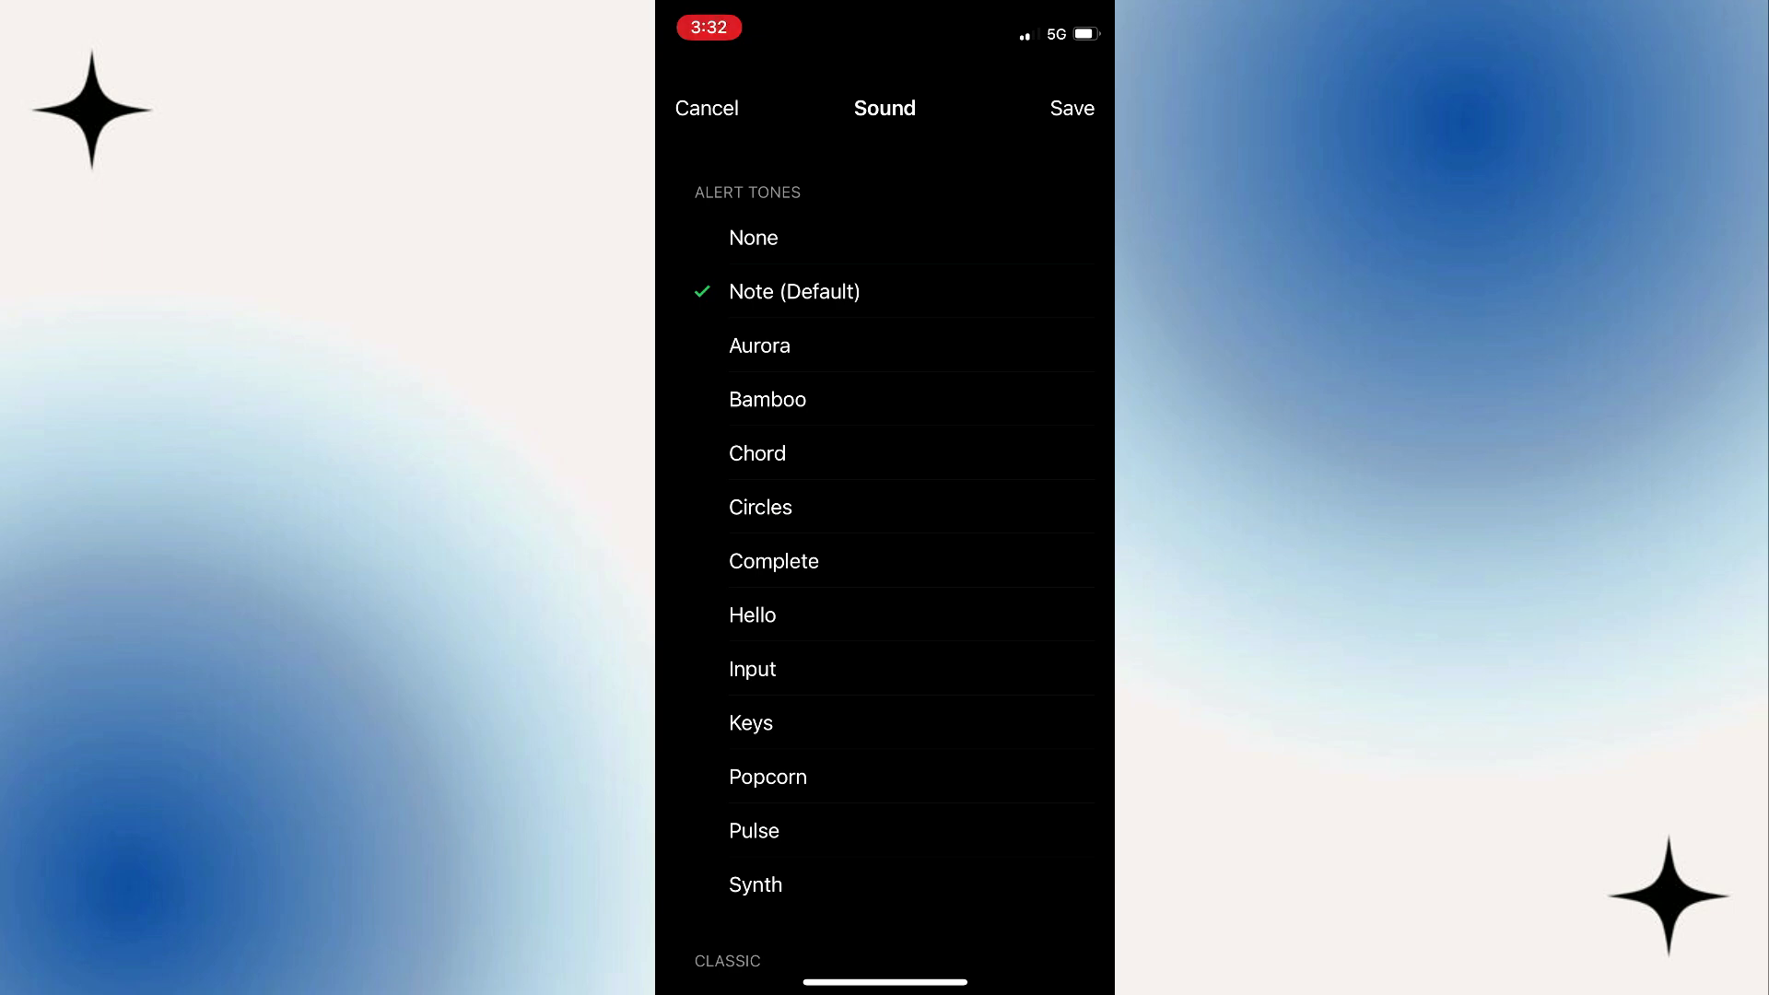
scroll(885, 553, "down", 5)
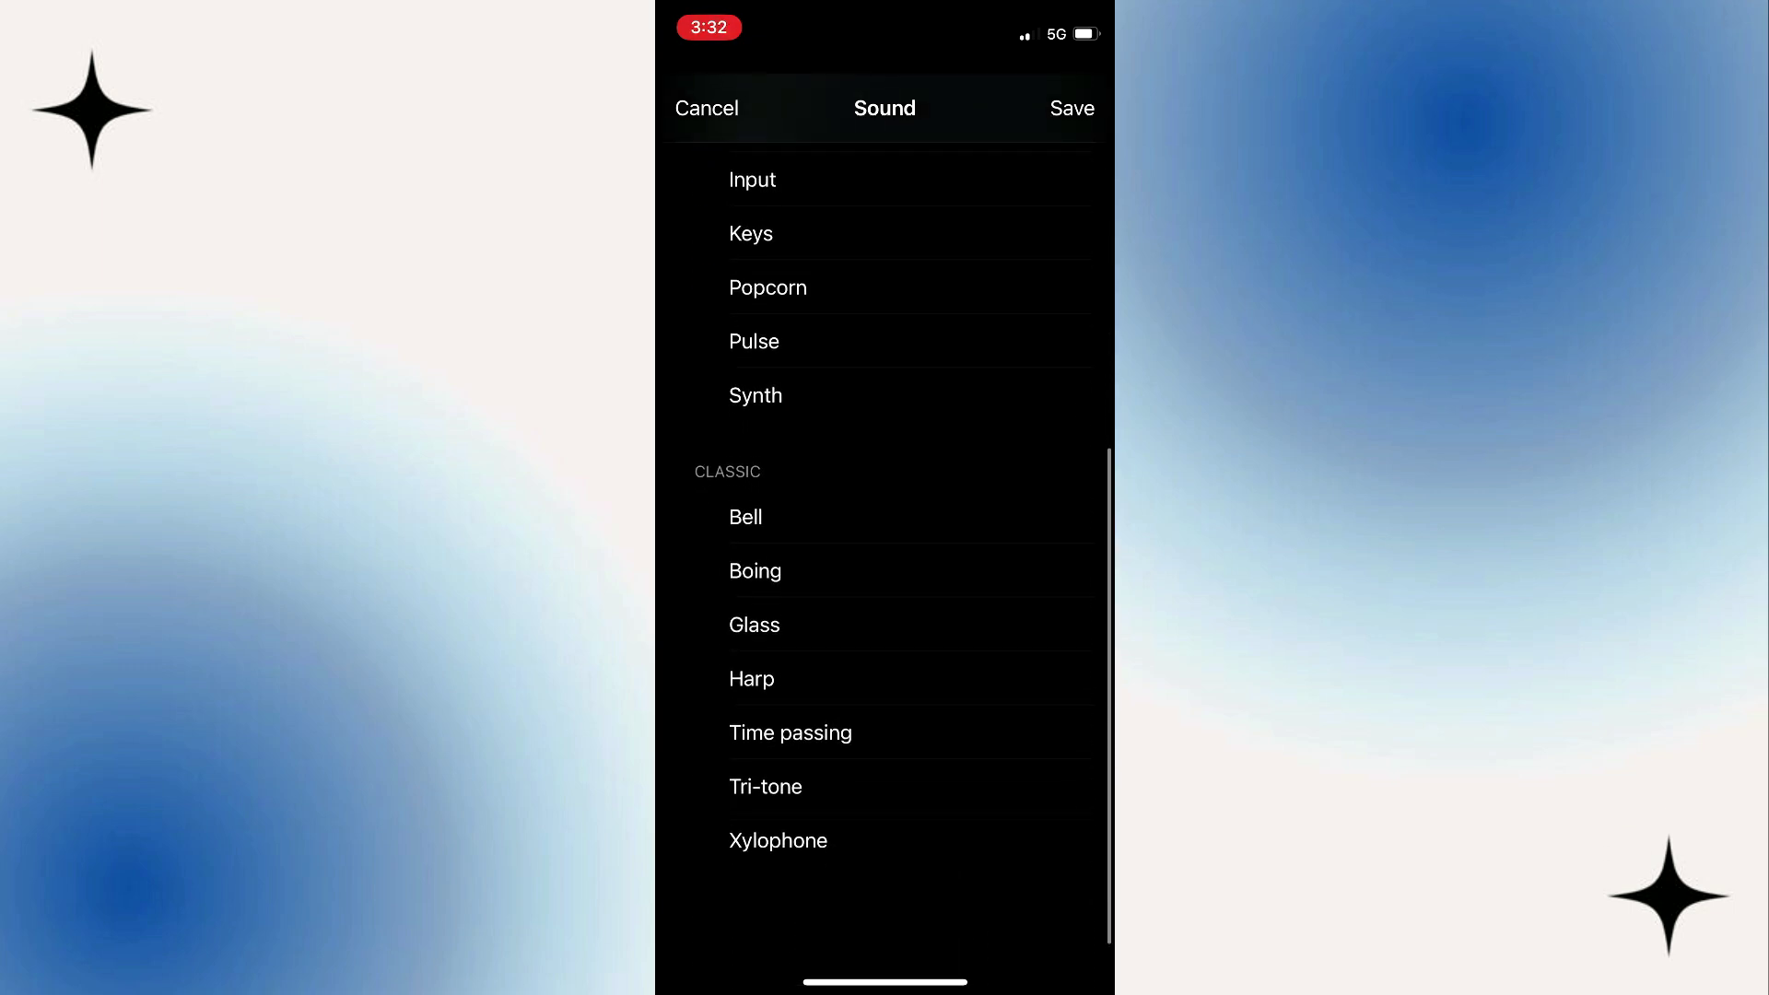
scroll(884, 554, "up", 5)
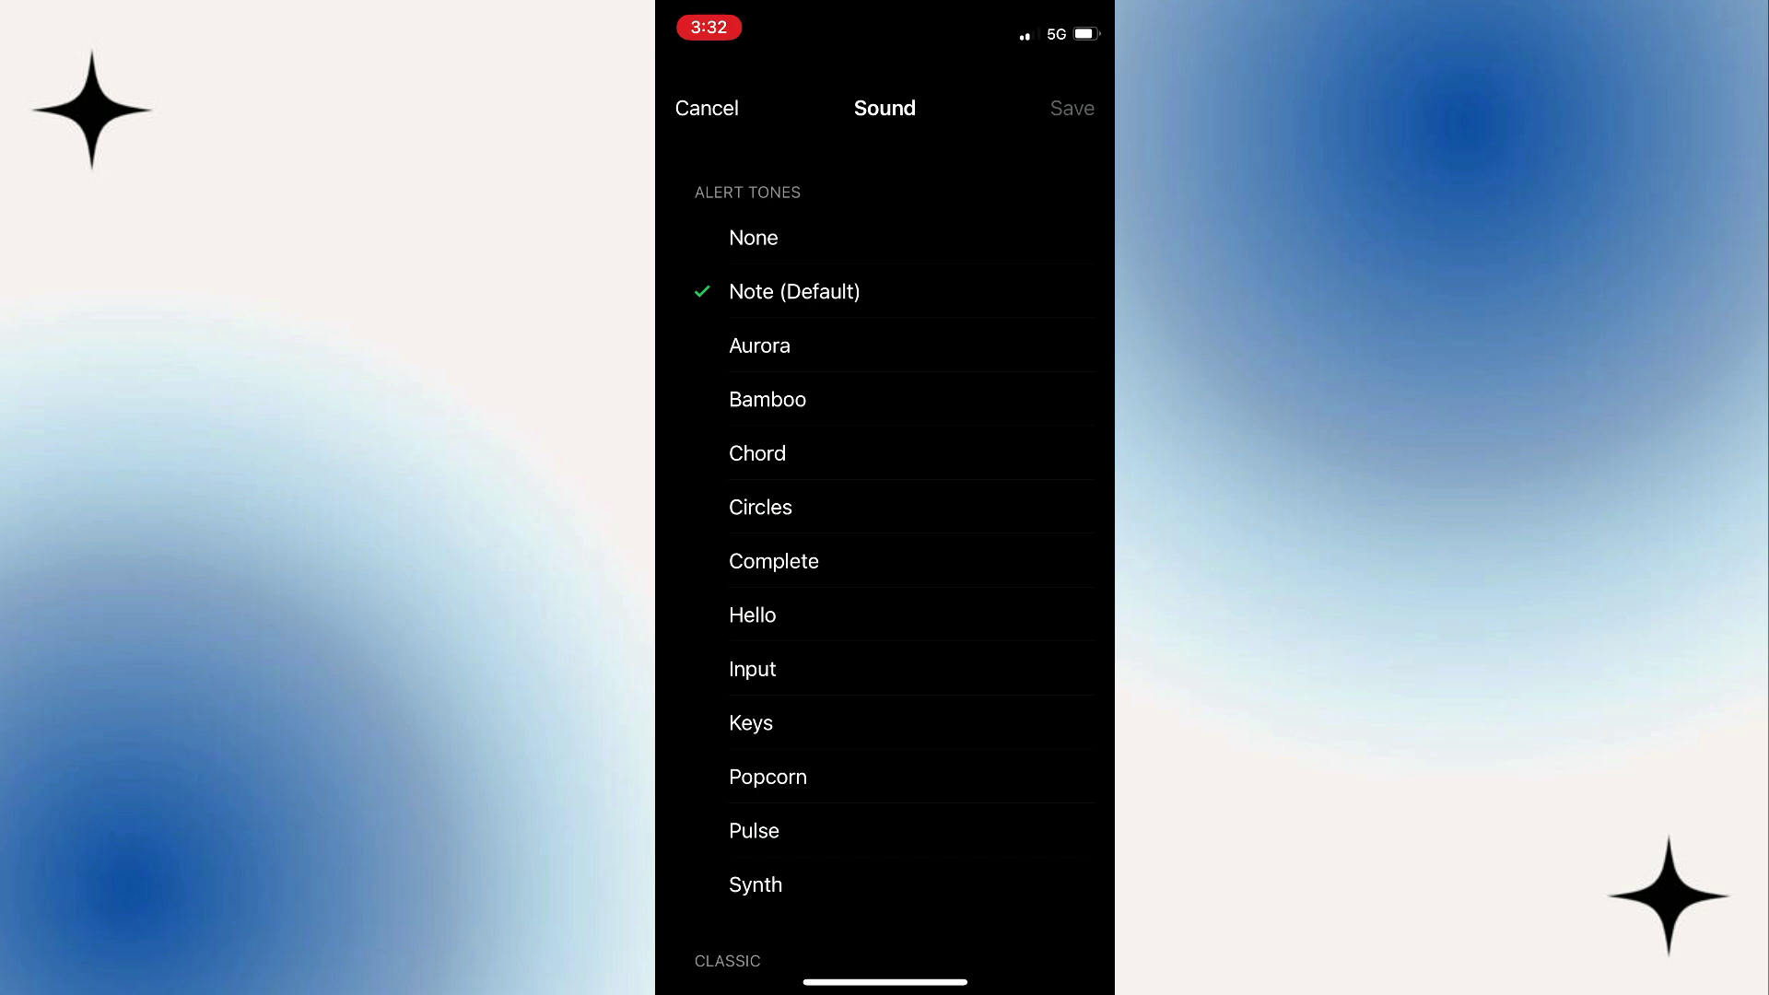
left_click(707, 108)
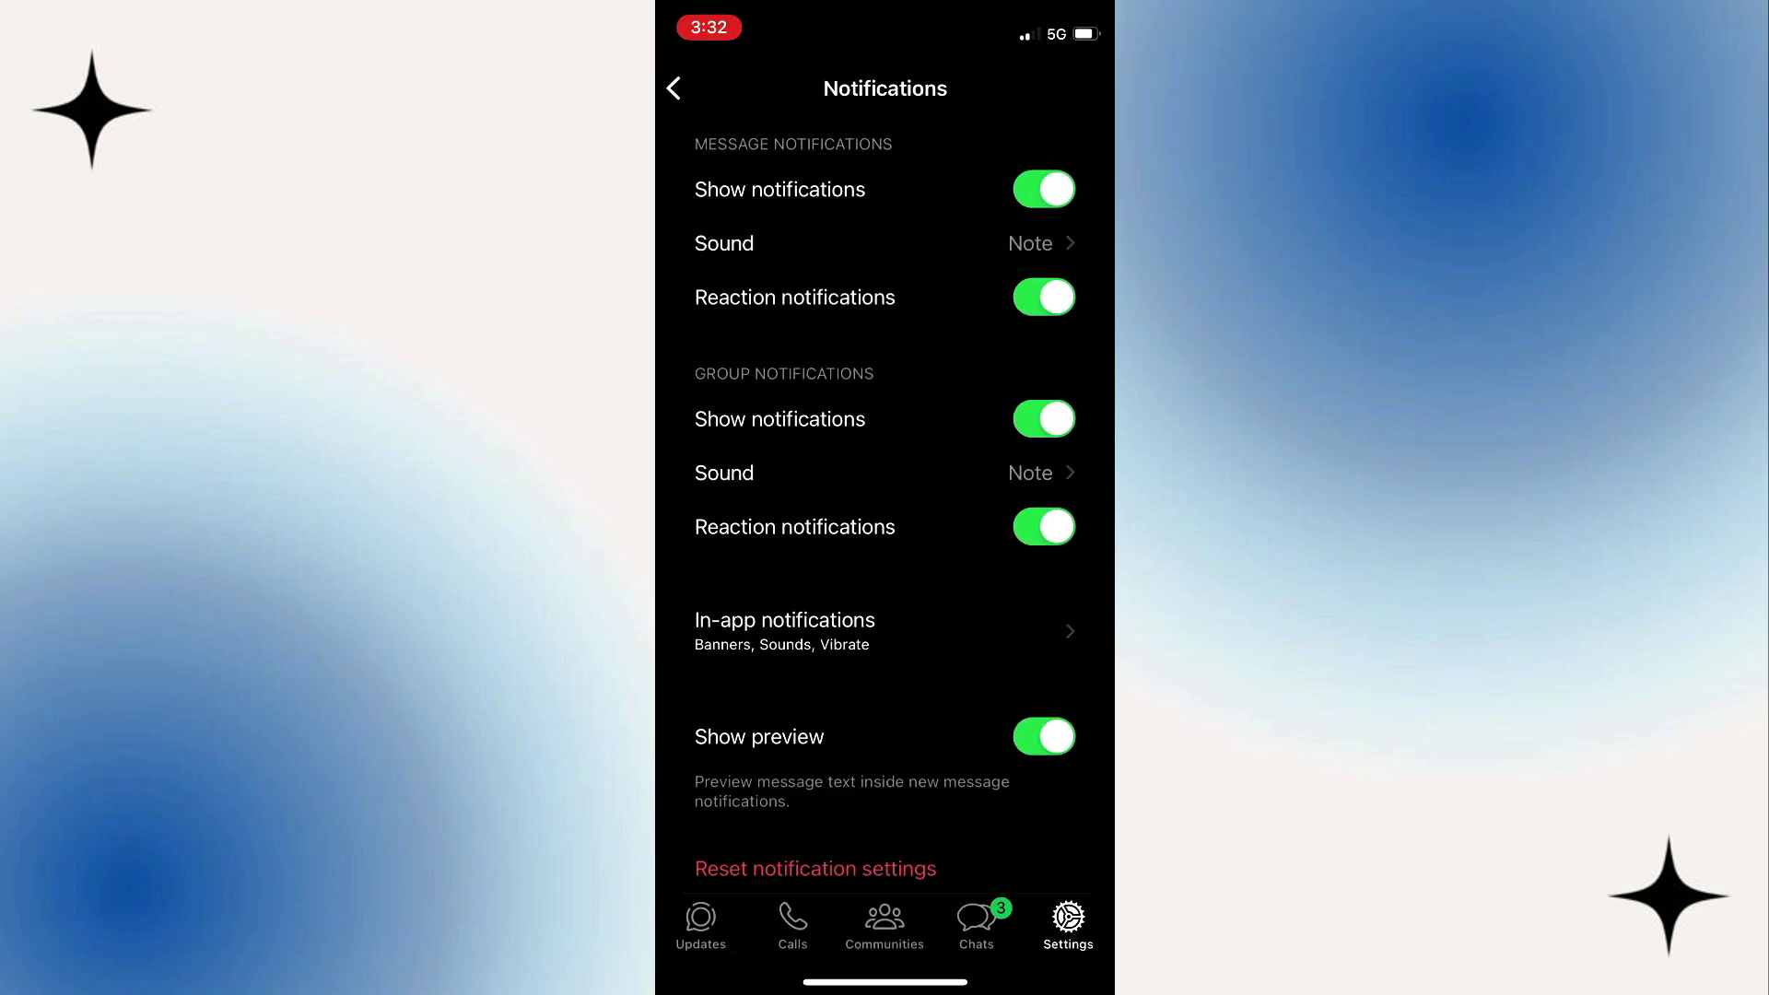
left_click(886, 473)
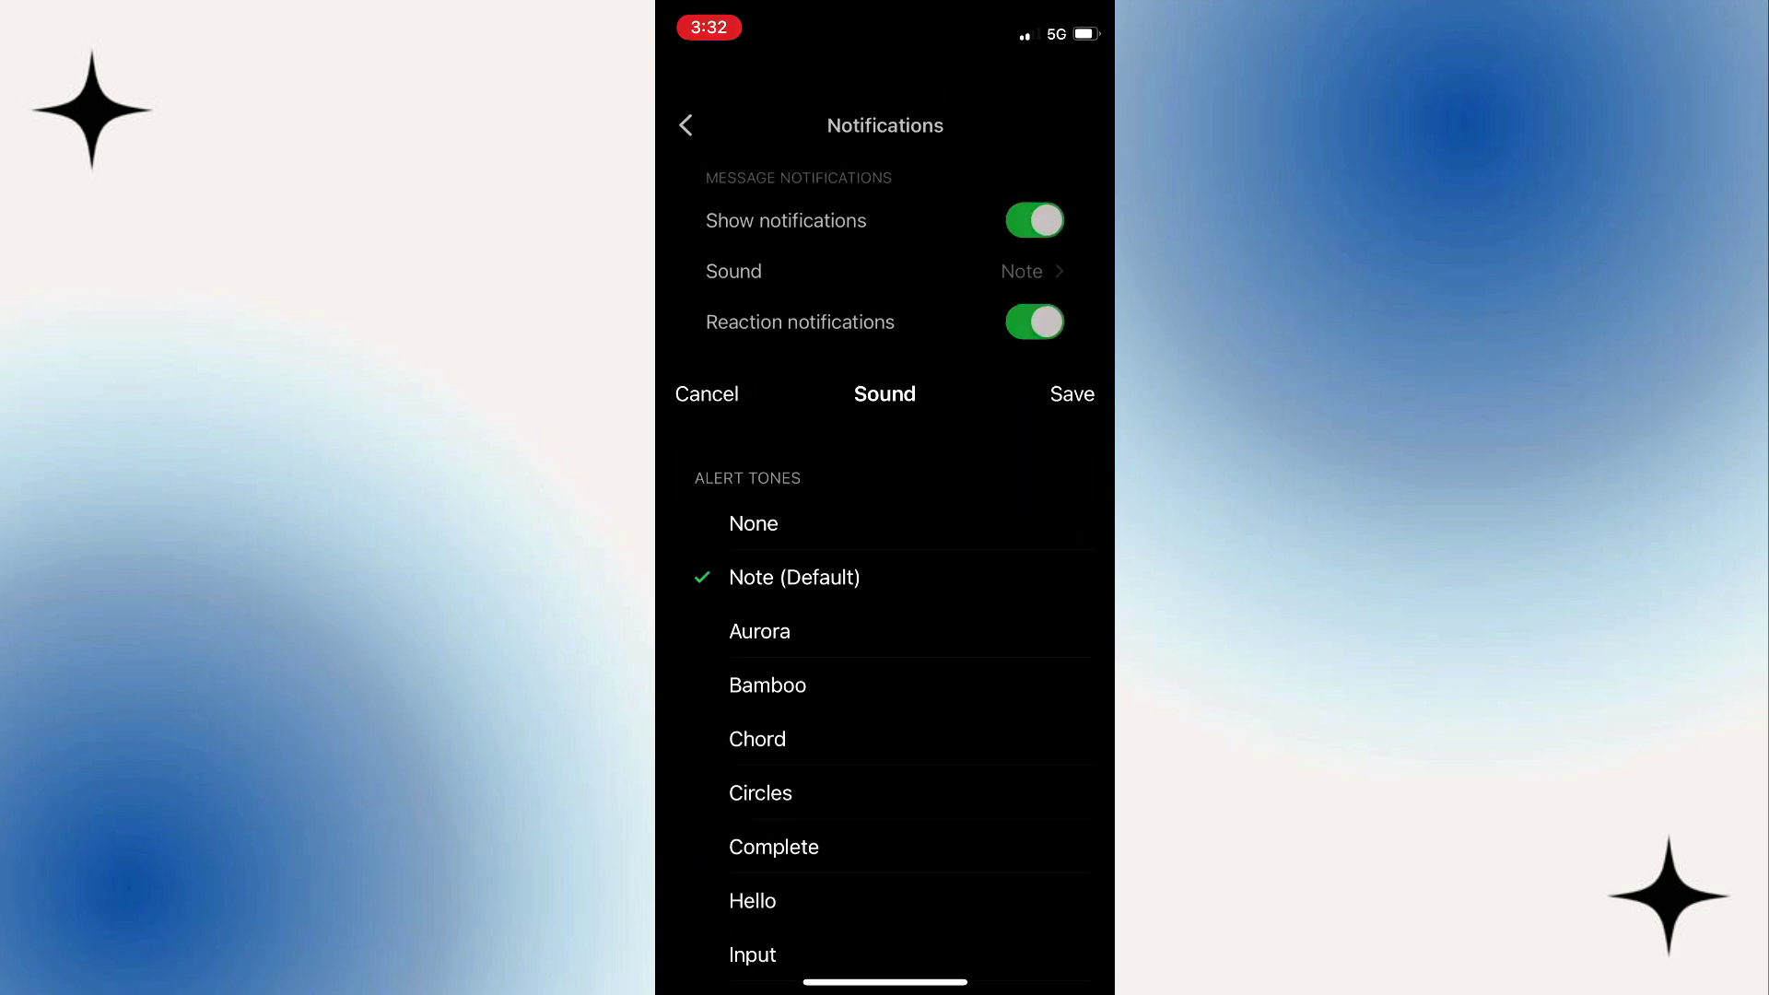
scroll(884, 553, "down", 1)
scroll(884, 553, "down", 3)
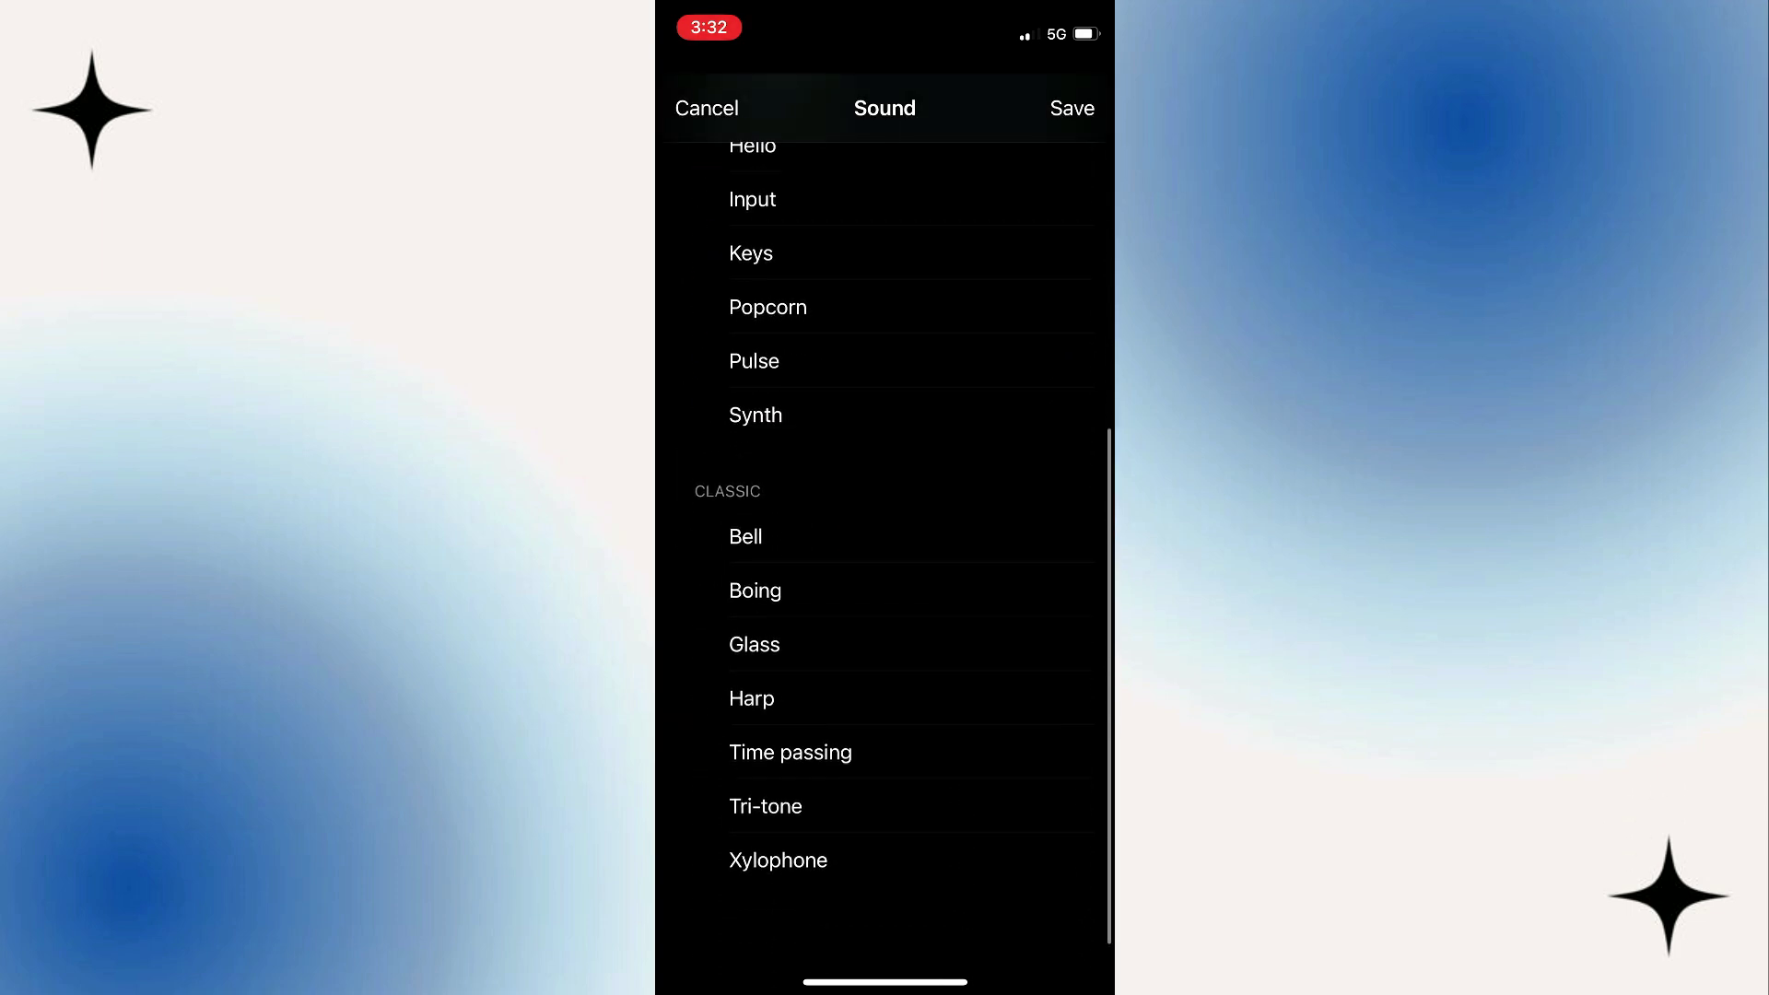
scroll(886, 552, "up", 5)
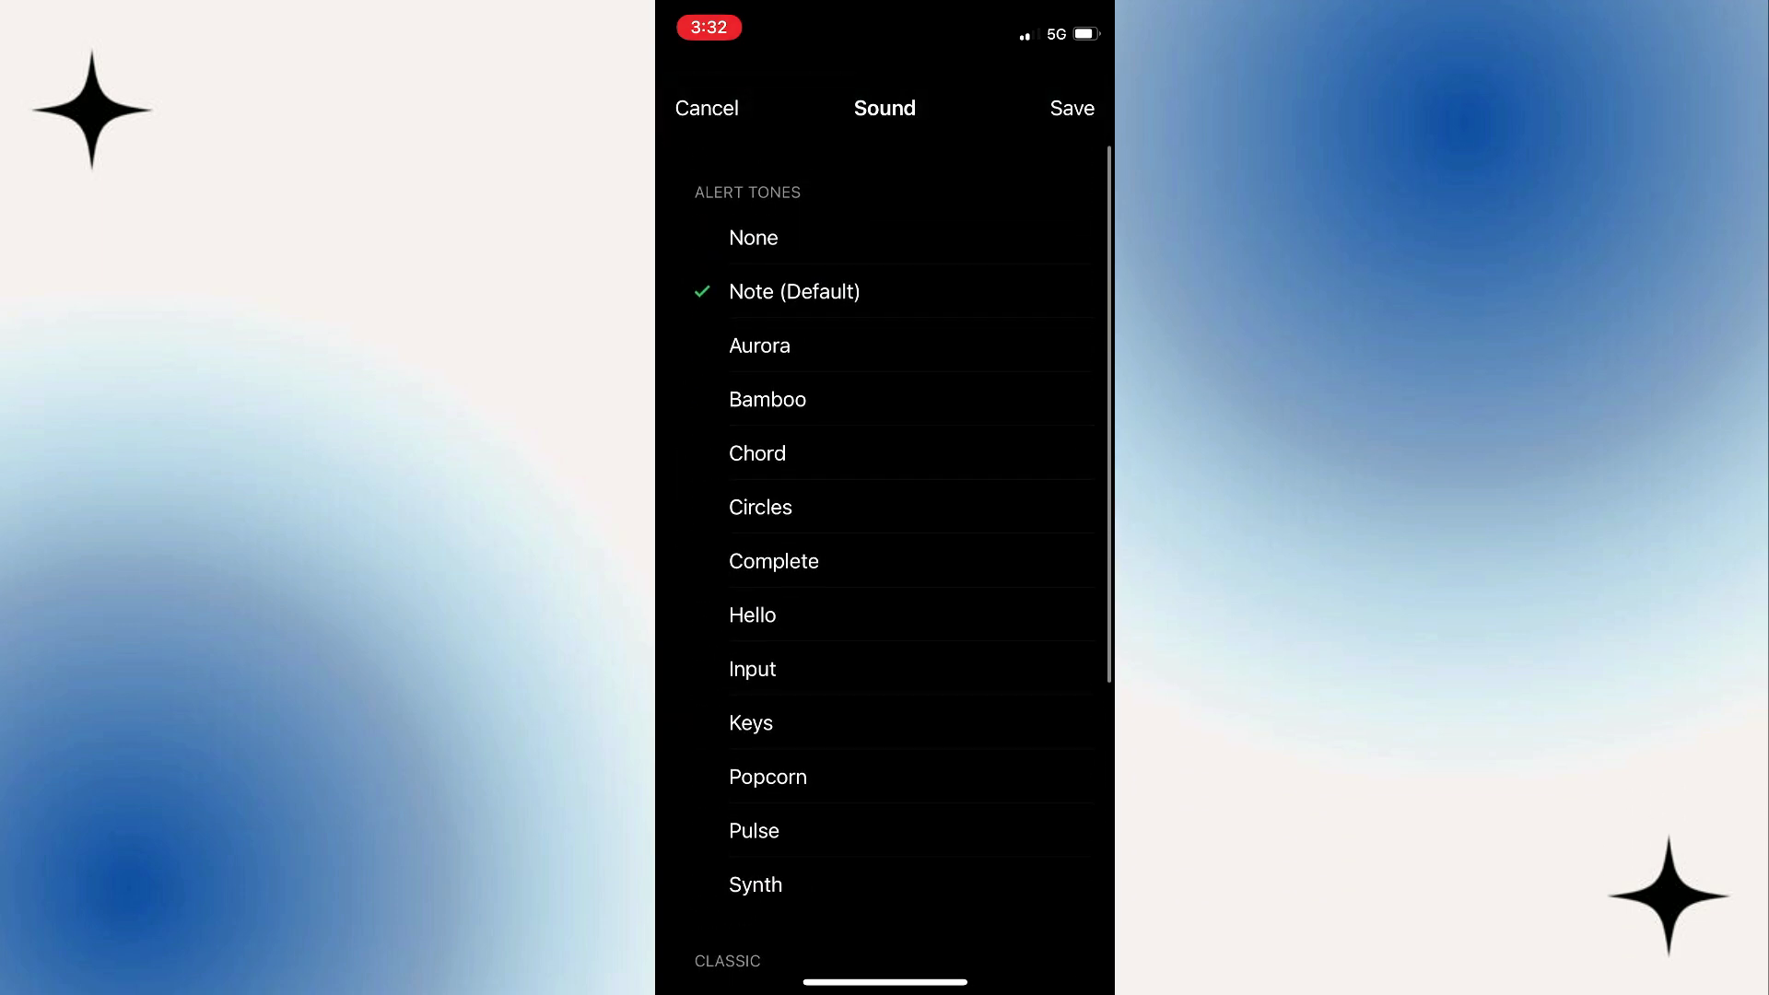
left_click(705, 108)
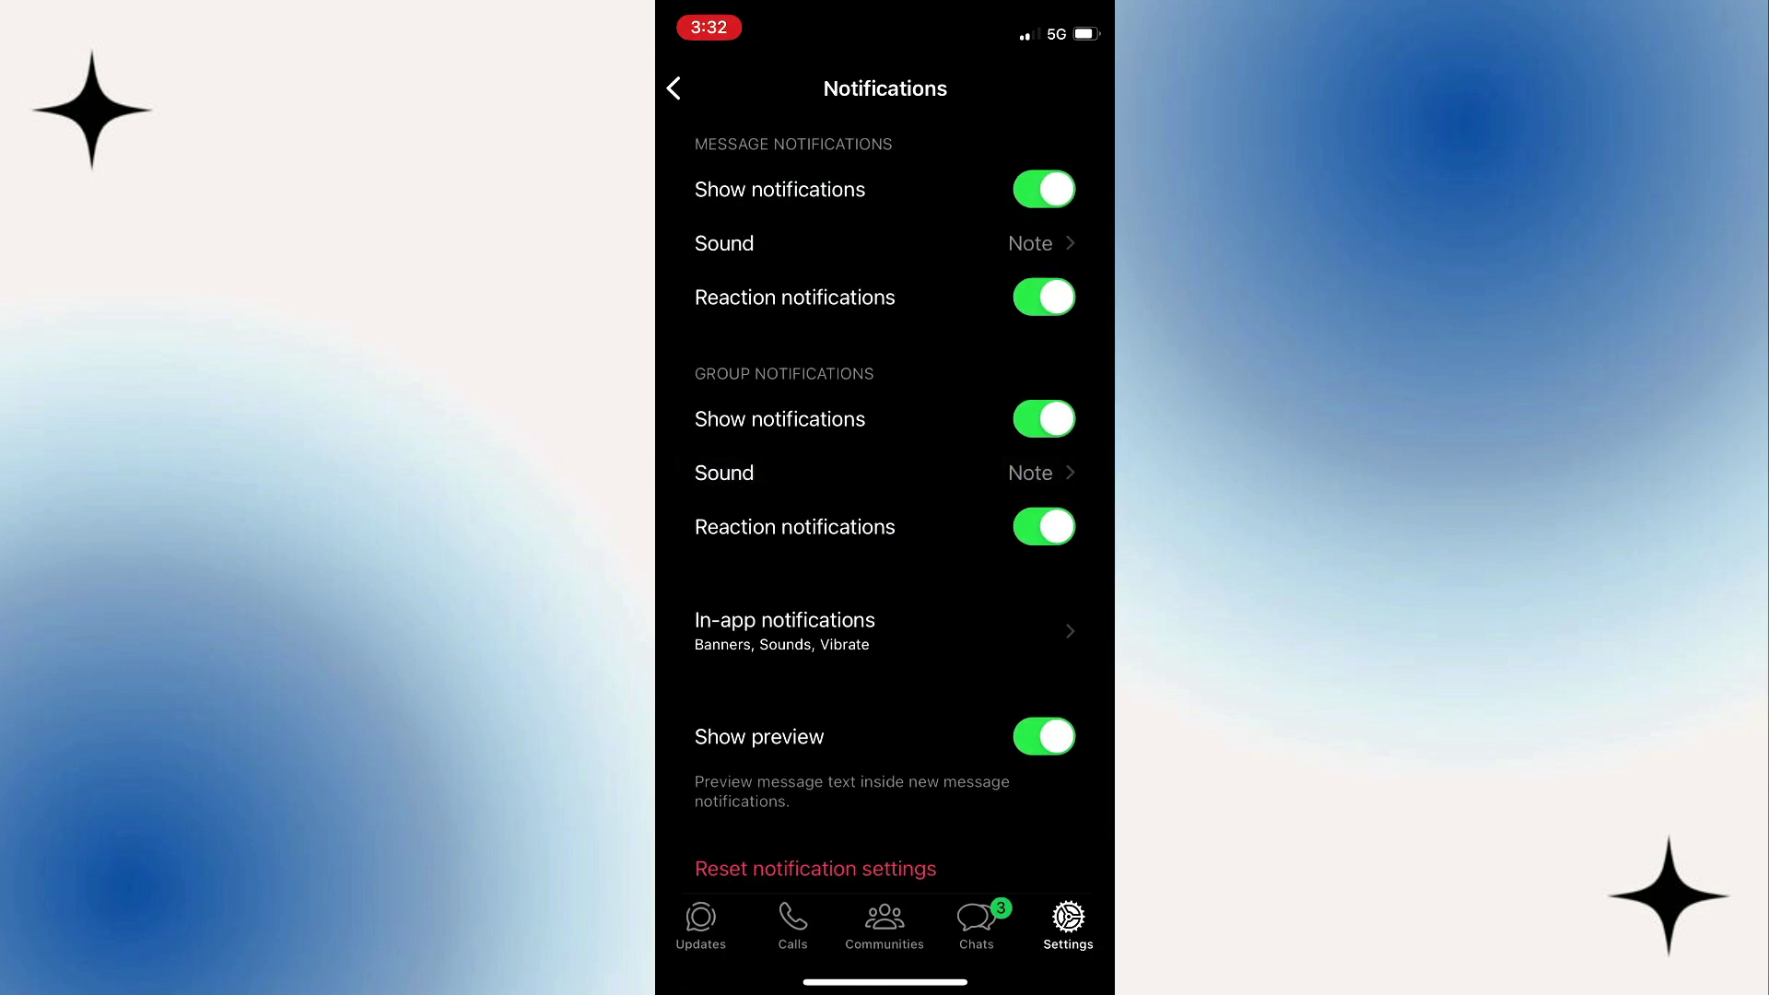
Step: Exit WhatsApp to the Home Screen and move back to its first page
left_click_drag(884, 981, 884, 553)
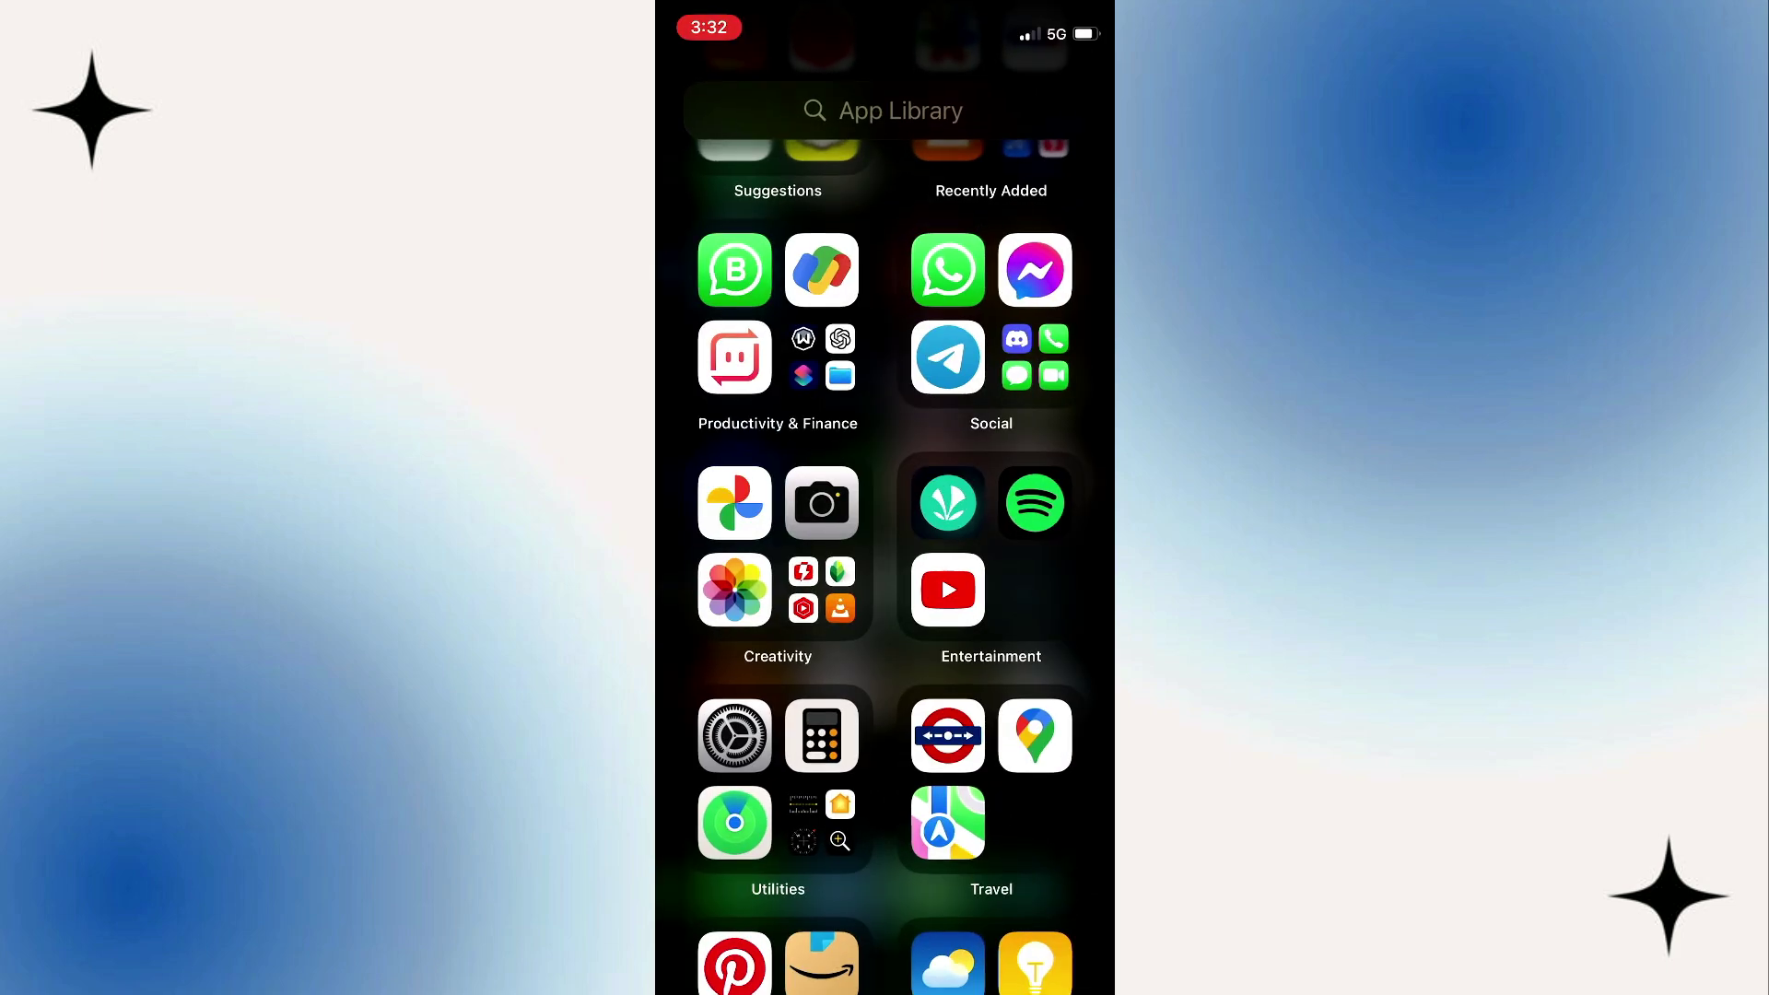
left_click_drag(718, 554, 1050, 553)
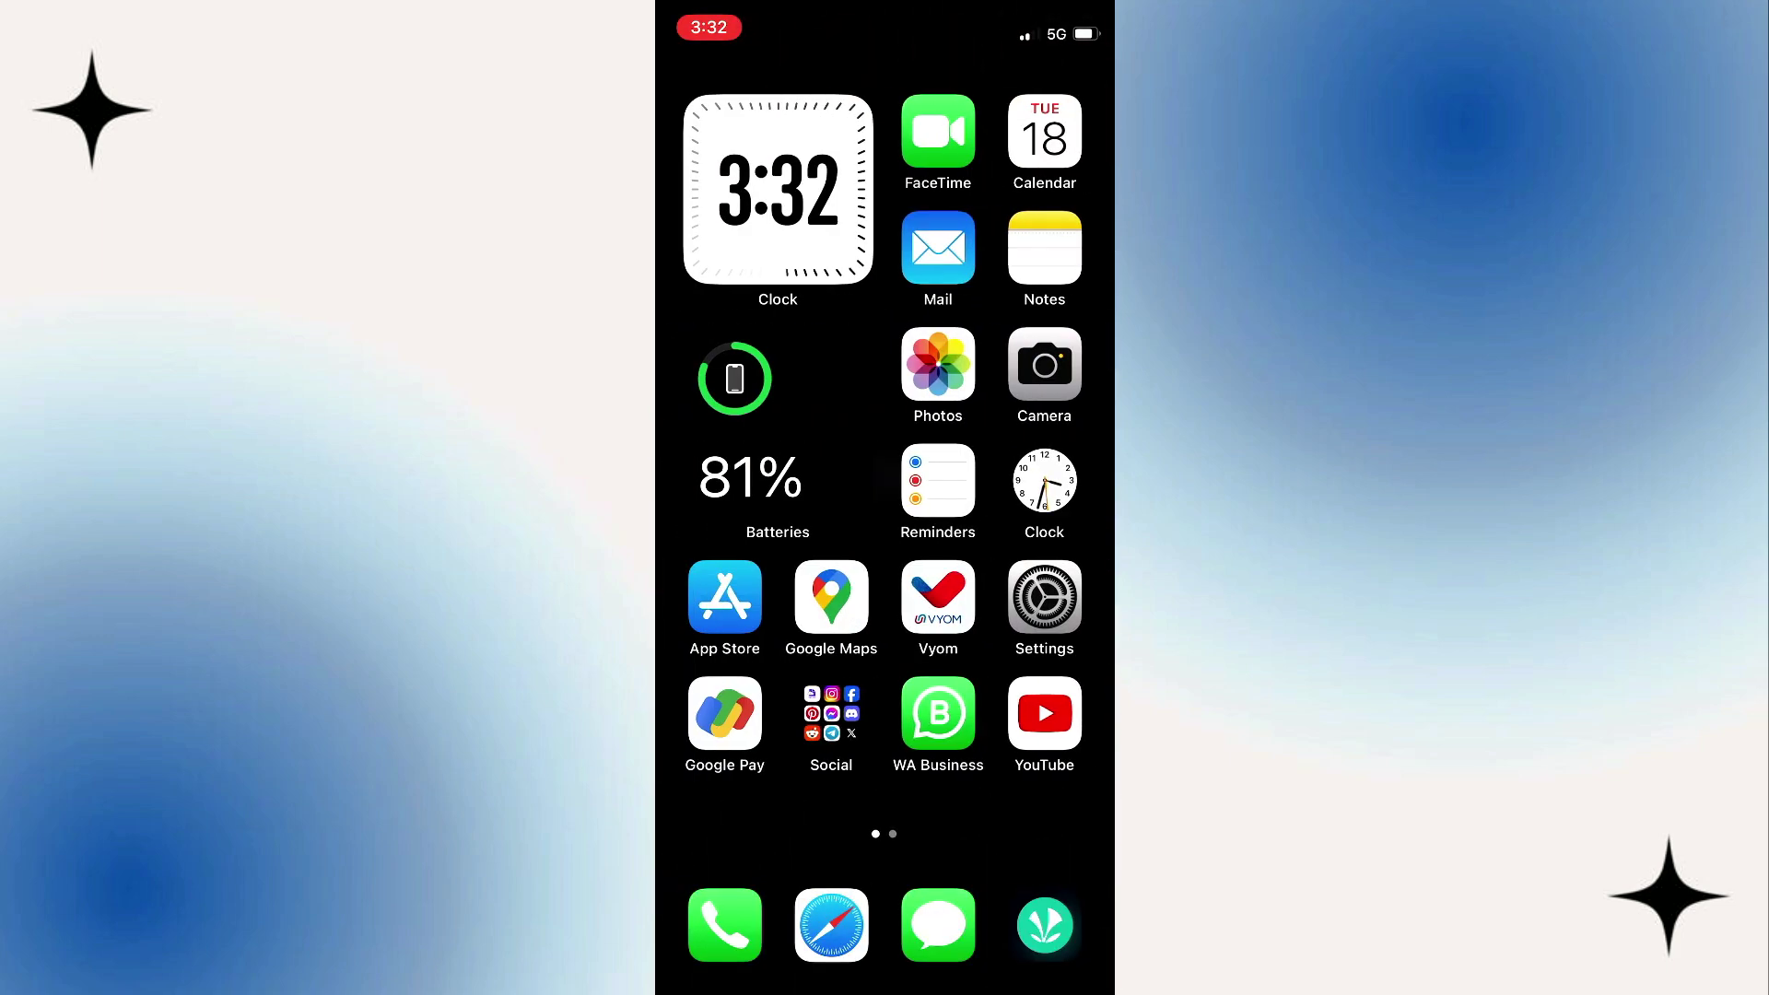